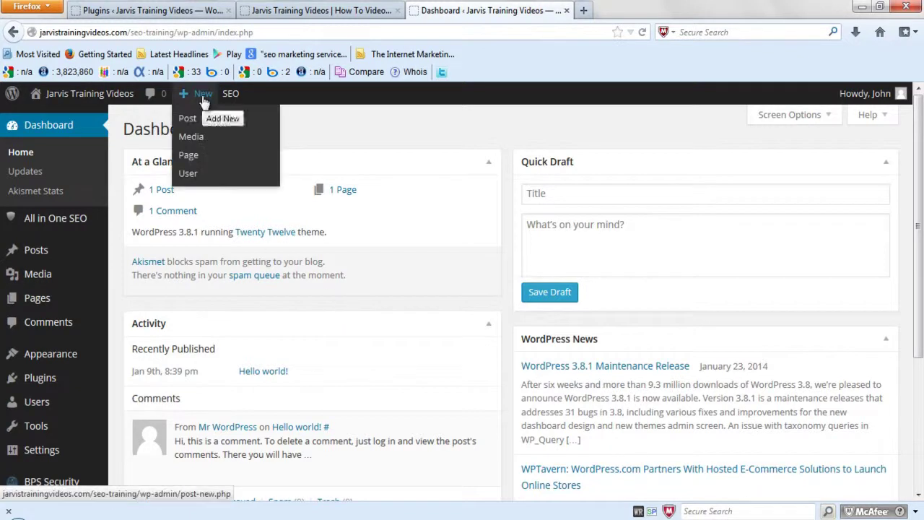
Open two blank new-page editors in separate browser tabs
right_click(187, 156)
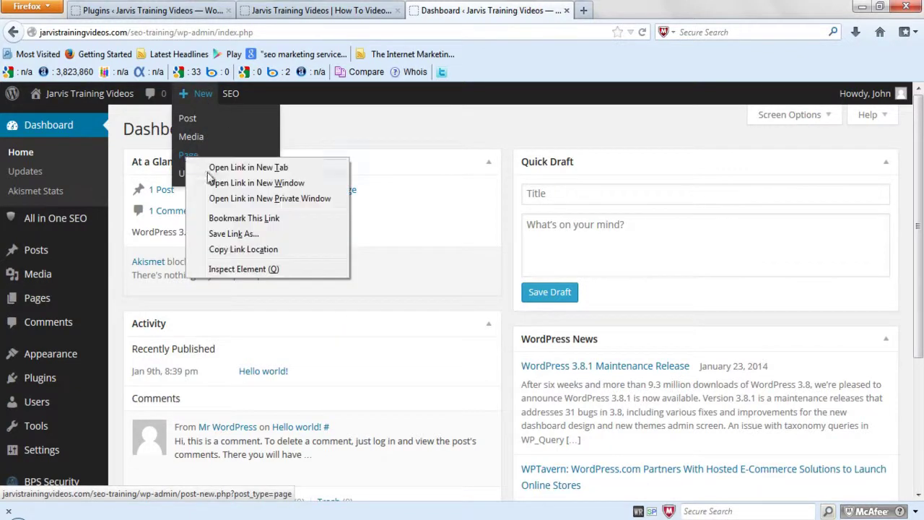
click(210, 172)
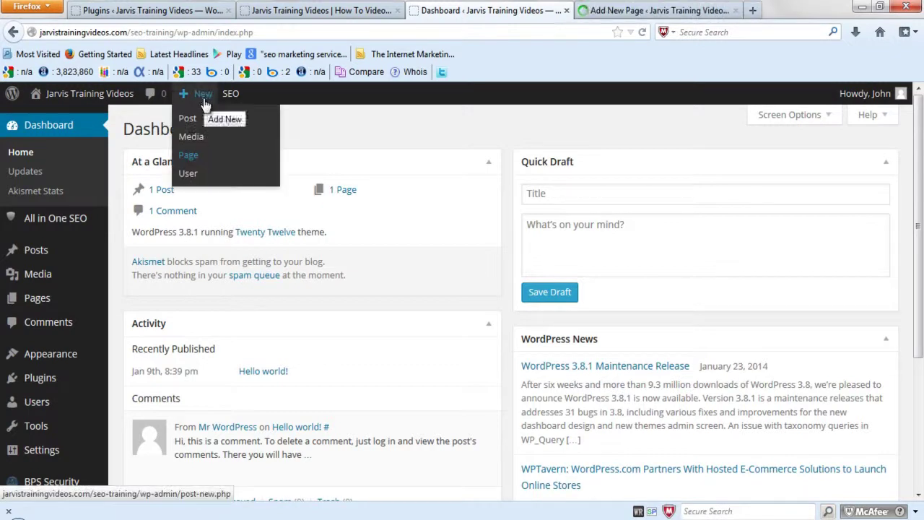
right_click(184, 158)
click(206, 170)
click(570, 12)
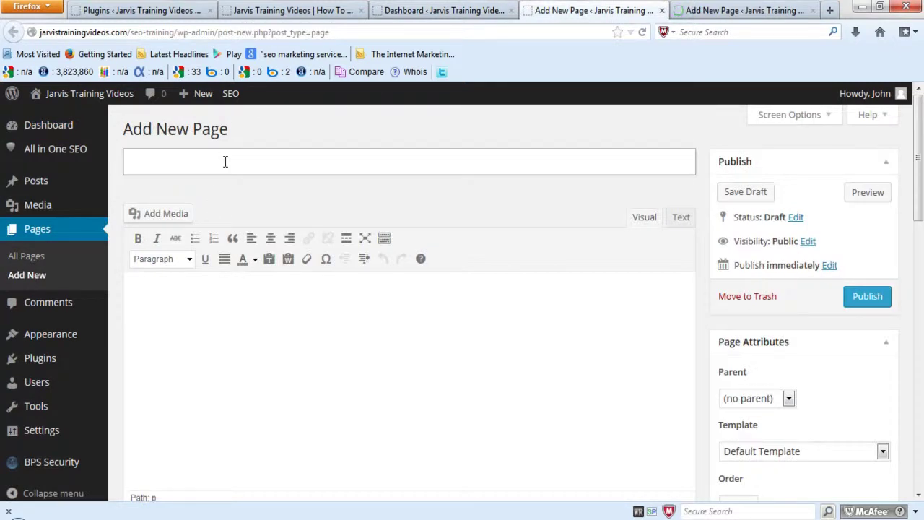
Title the page 'Contact Us', use the Full-width Page Template, No Sidebar, and publish
text(Contact Us)
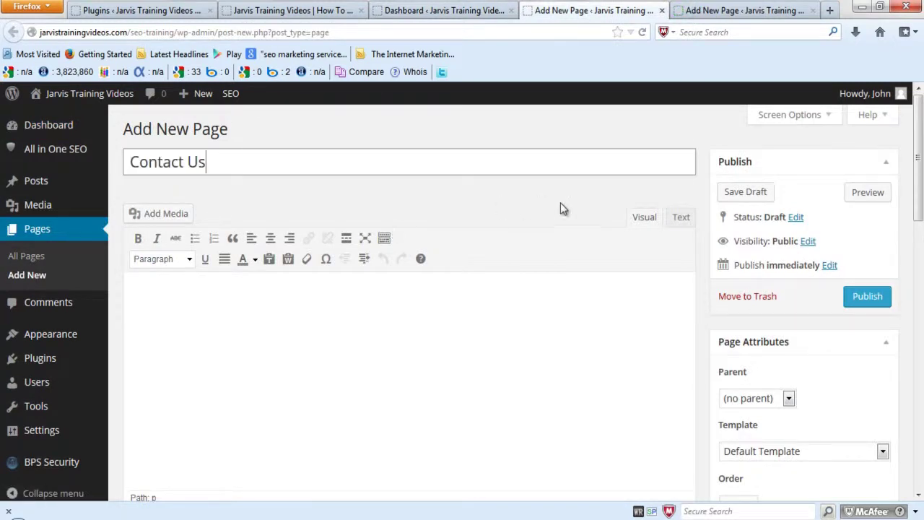
scroll(715, 231, down, 2)
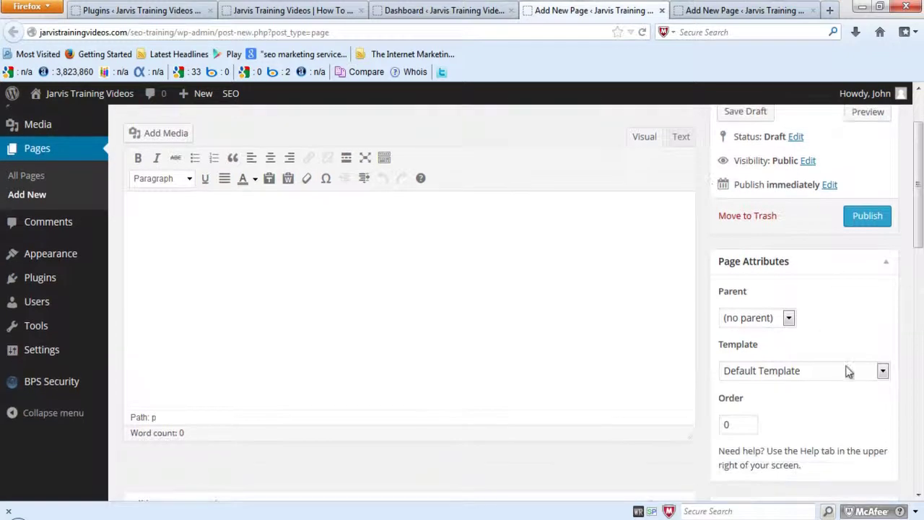
click(884, 373)
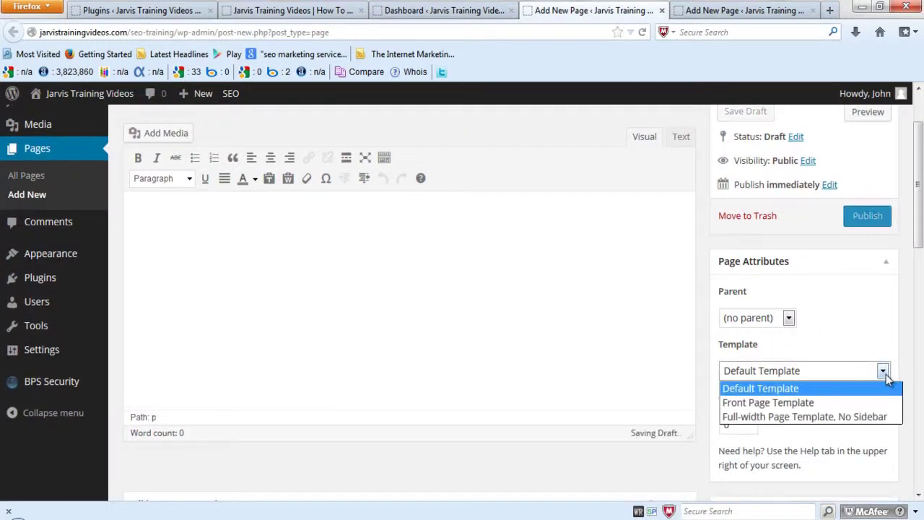
click(818, 417)
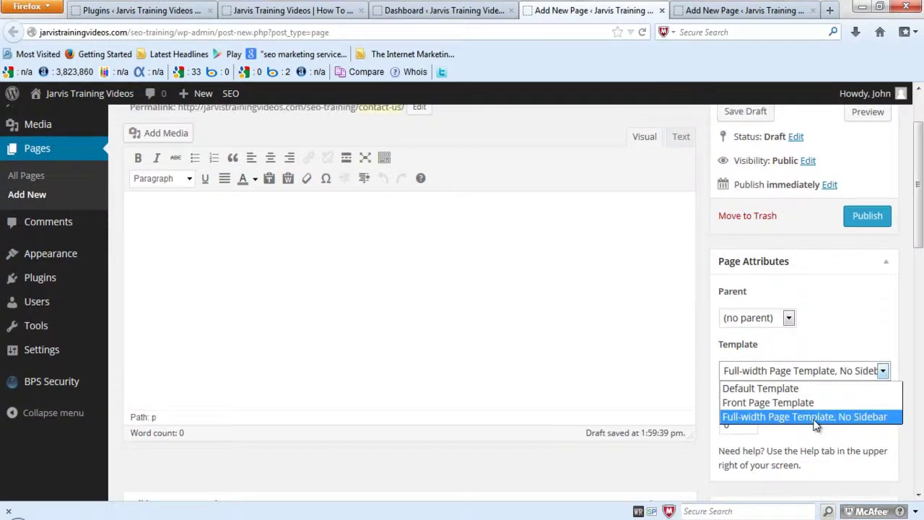
click(698, 239)
click(861, 223)
Publish a 'Privacy Policy' page with the Full-width Page Template, No Sidebar
click(700, 10)
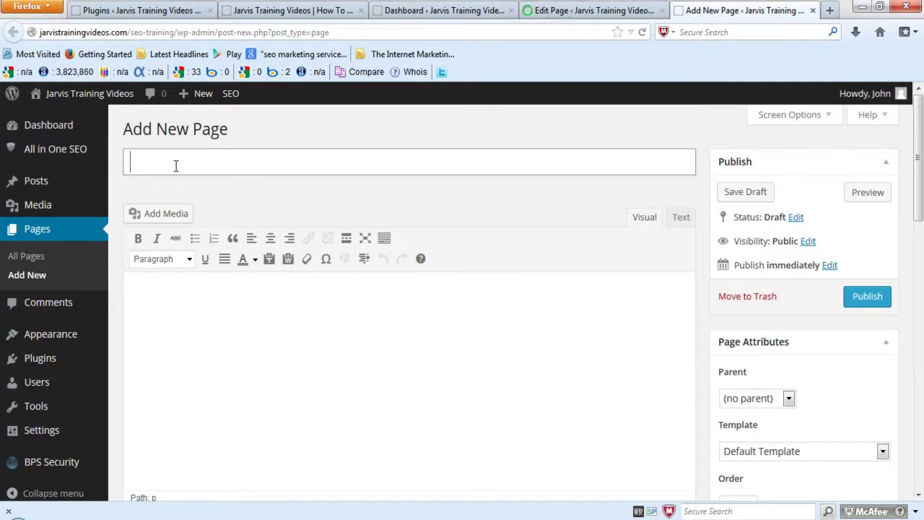
text(Privacy Policy)
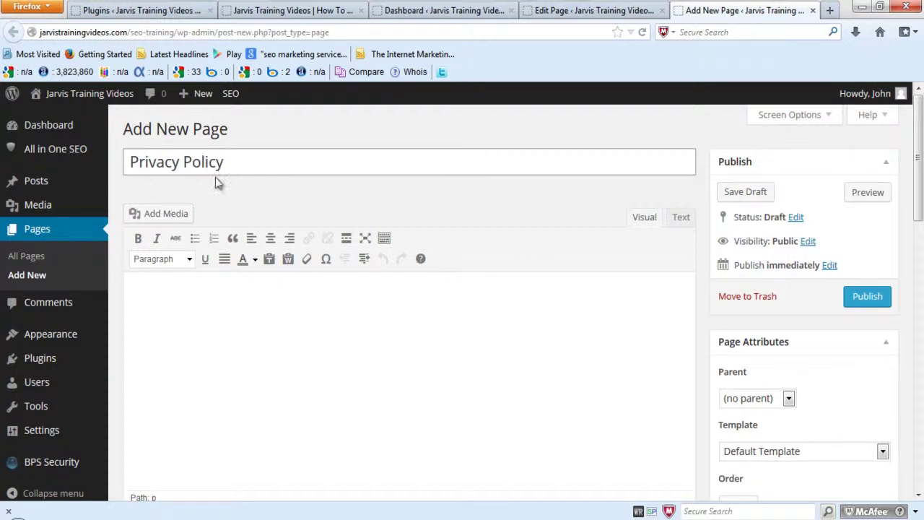
scroll(686, 248, down, 4)
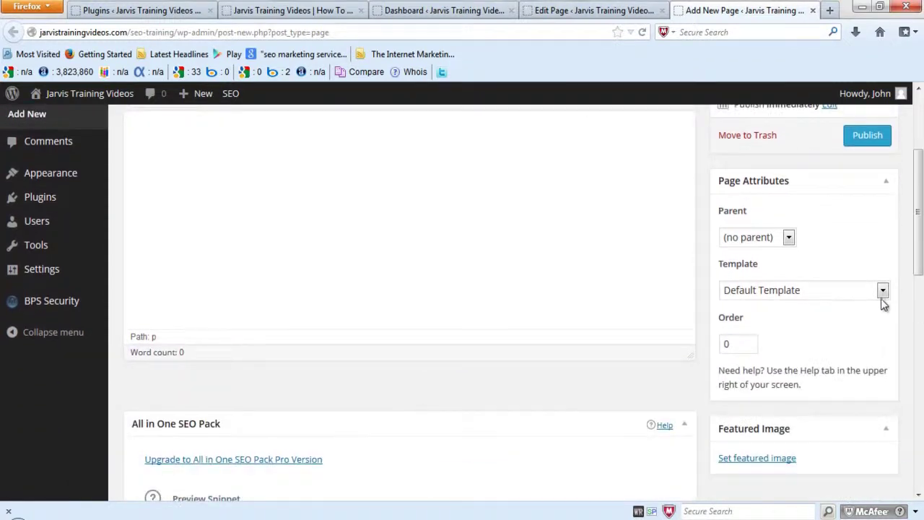
click(883, 290)
click(833, 336)
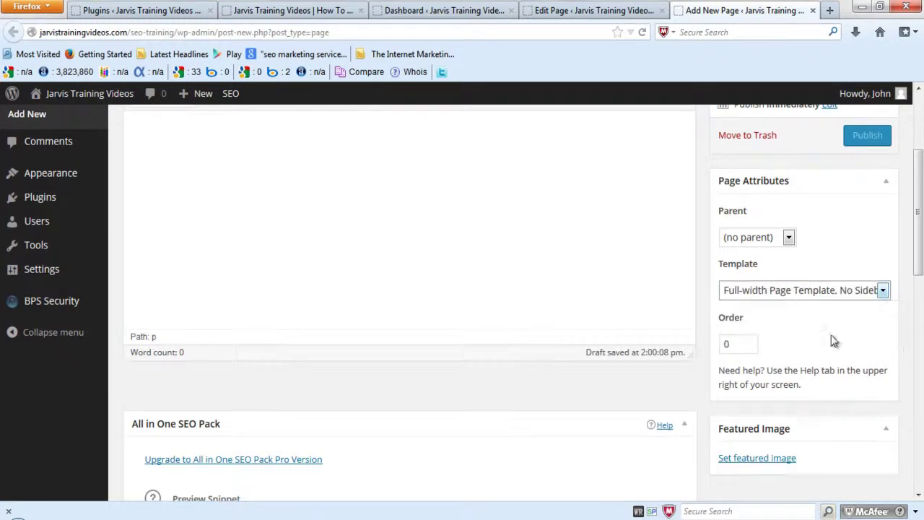
scroll(816, 299, up, 4)
click(859, 299)
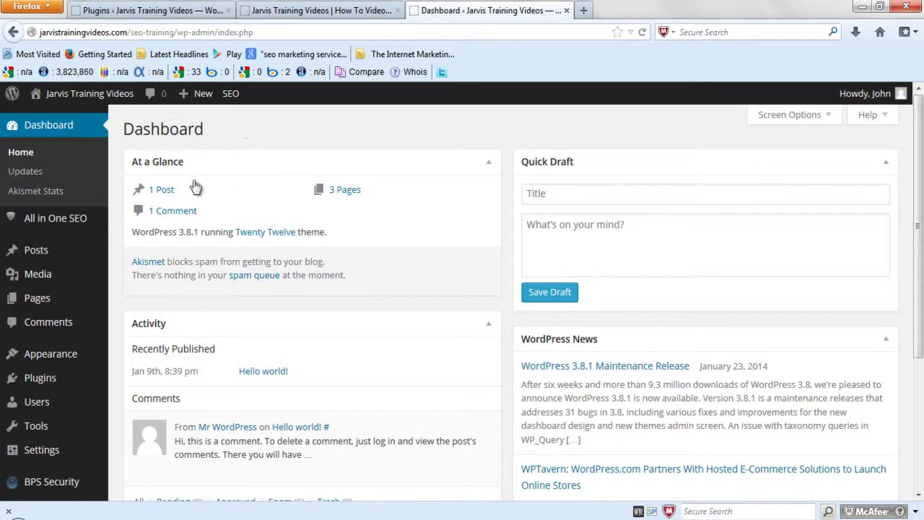
mouse_move(40, 377)
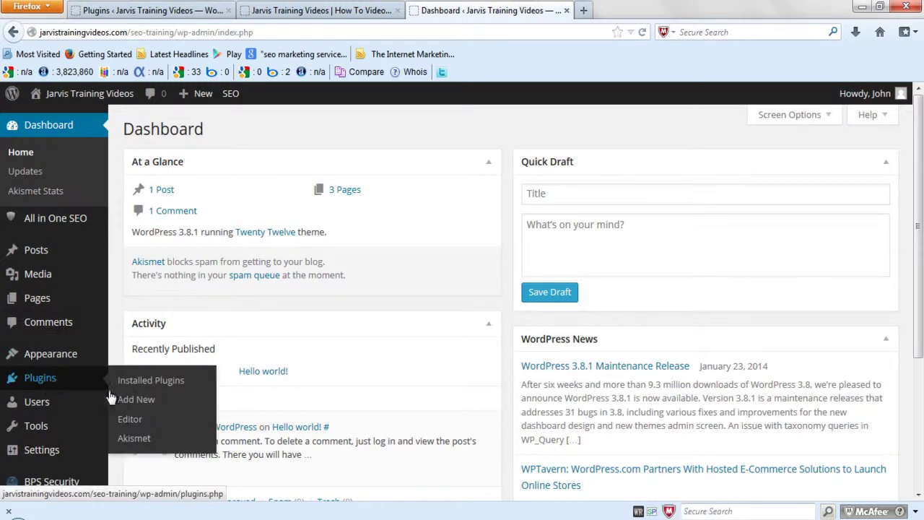
Search Plugins > Add New for Contact Form 7, then install and activate it
click(145, 402)
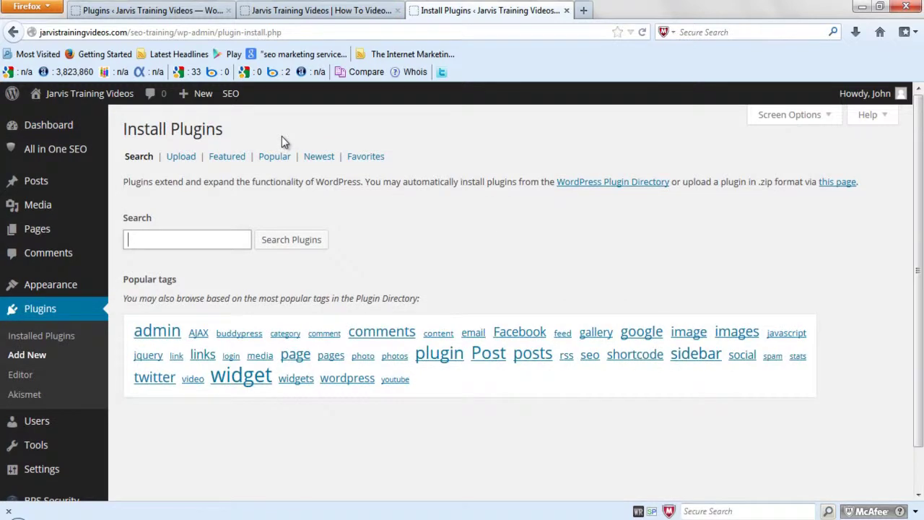
text(Co)
click(194, 257)
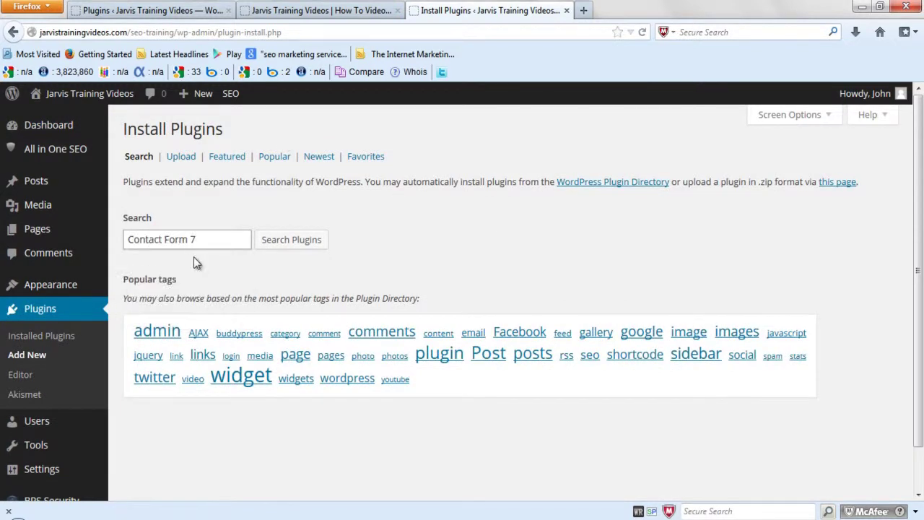
click(289, 244)
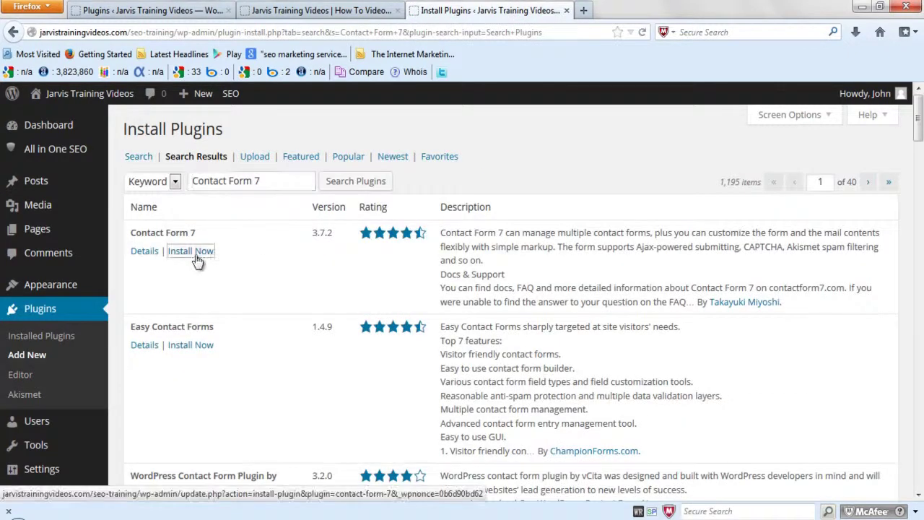
click(195, 254)
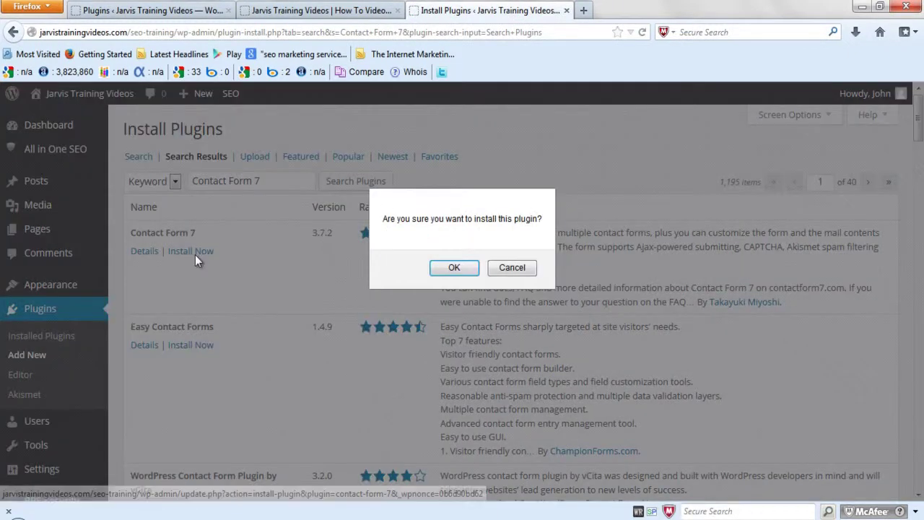
click(450, 269)
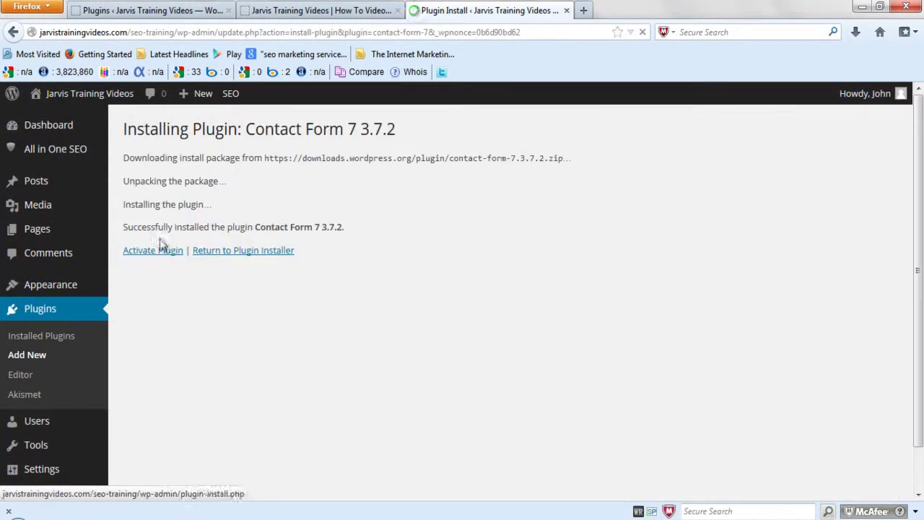
click(154, 250)
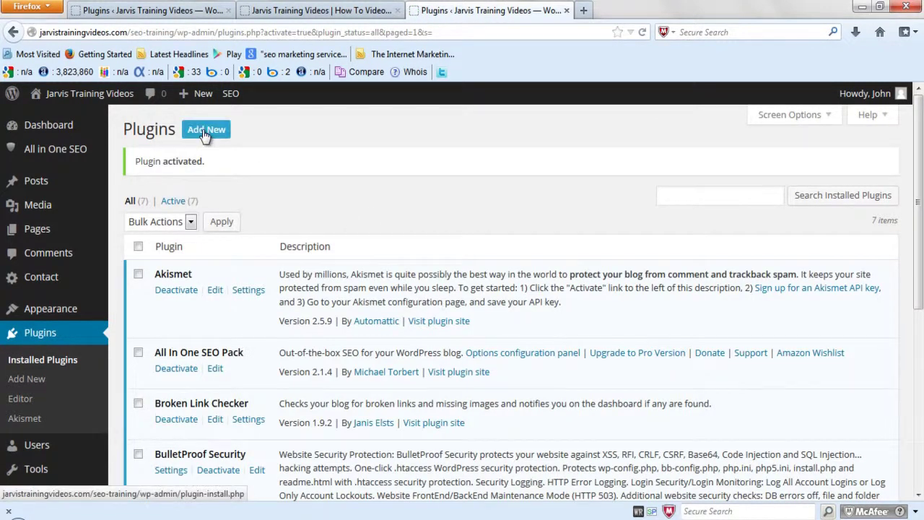
Install and activate the Google Privacy Policy plugin, then view the Contact Forms list
click(206, 130)
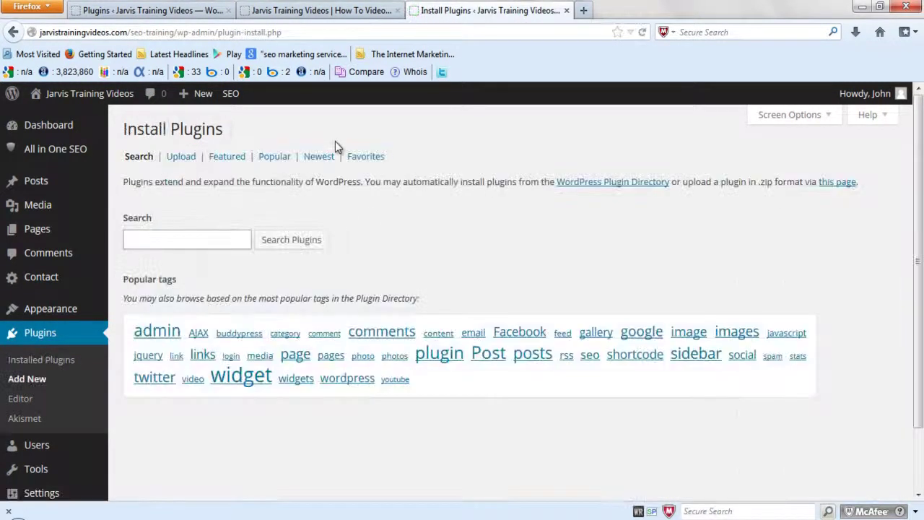
text(G)
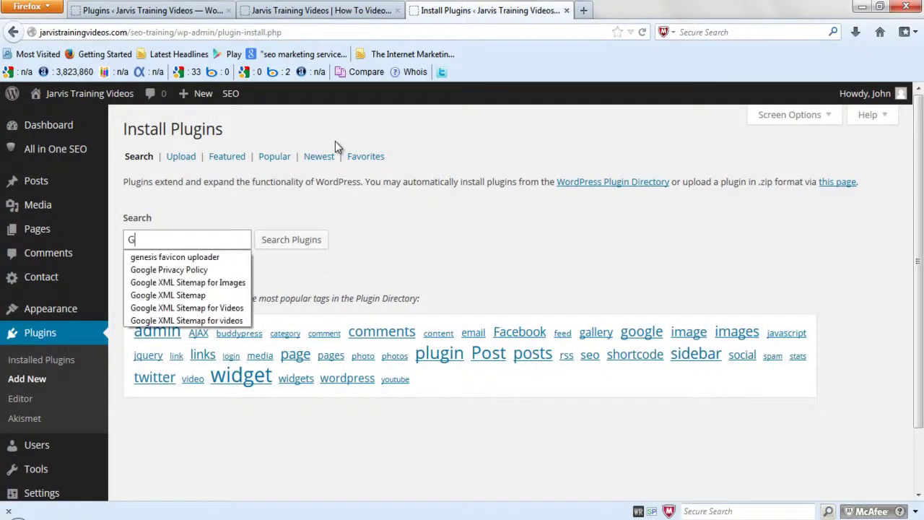
text(oo)
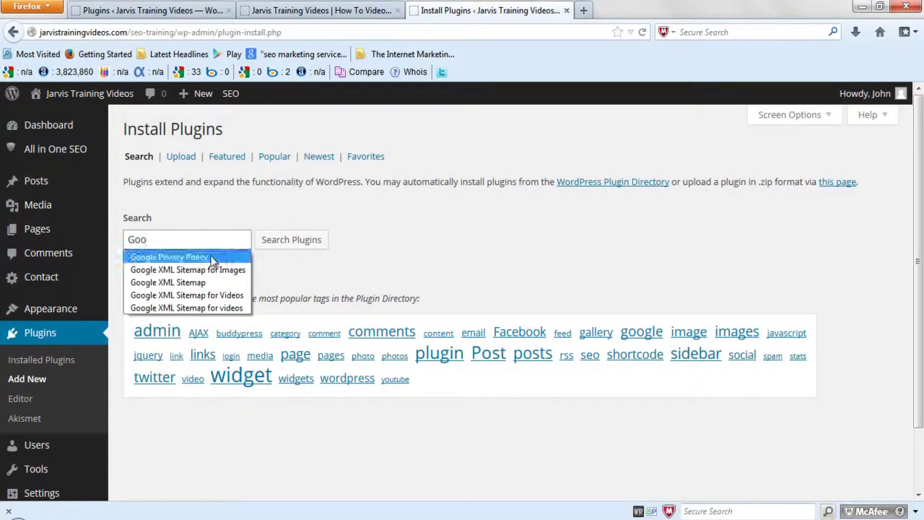
click(208, 257)
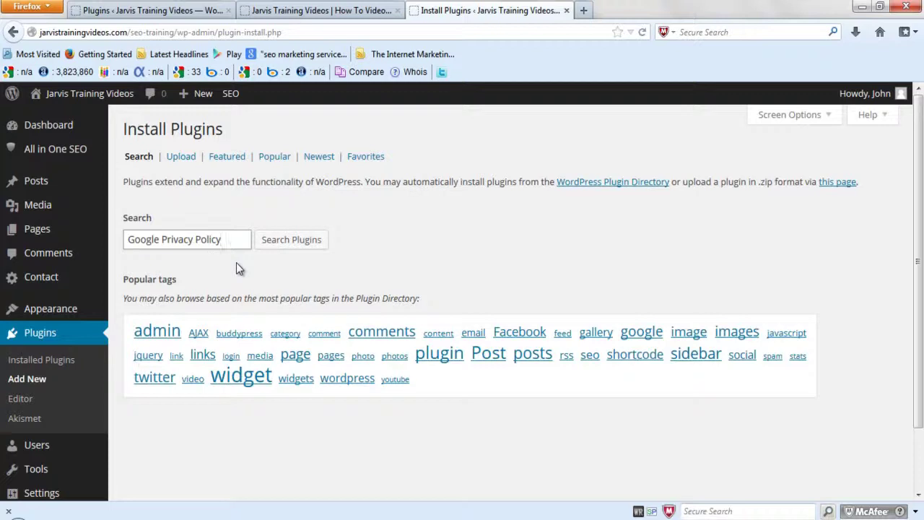
click(285, 242)
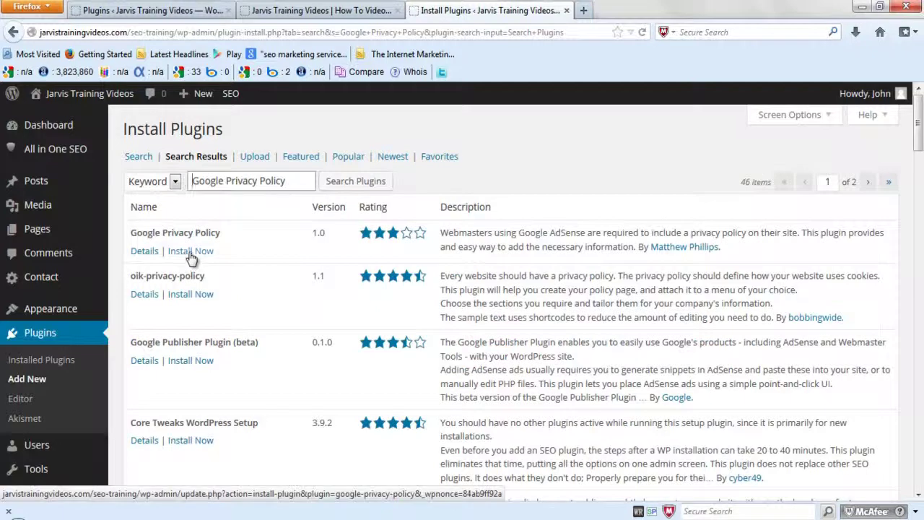
click(190, 252)
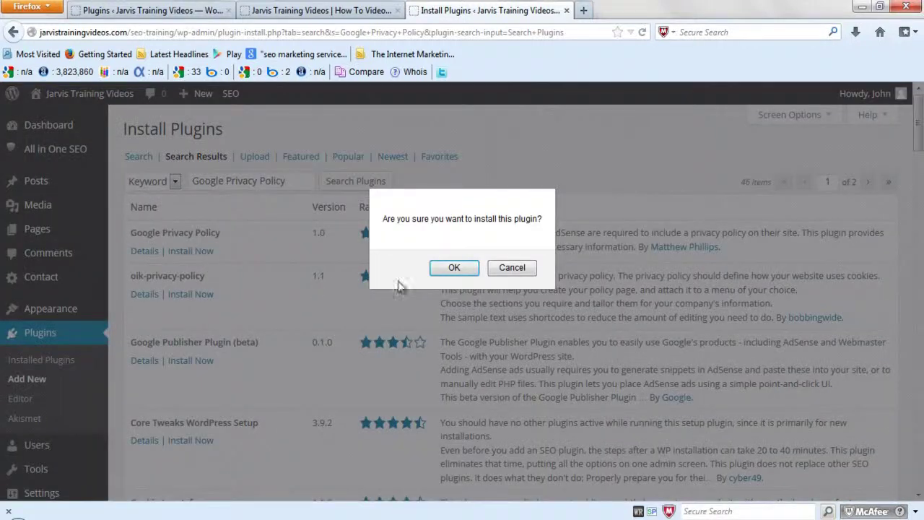
click(450, 268)
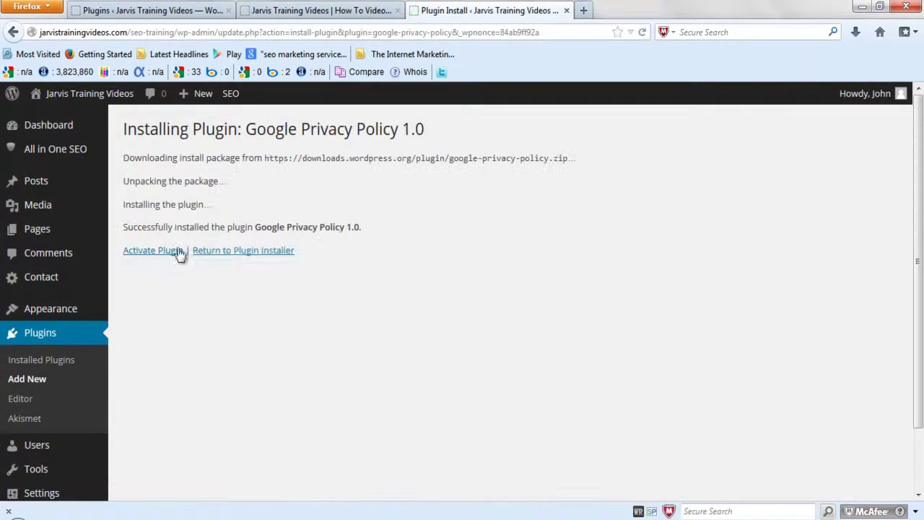
click(157, 258)
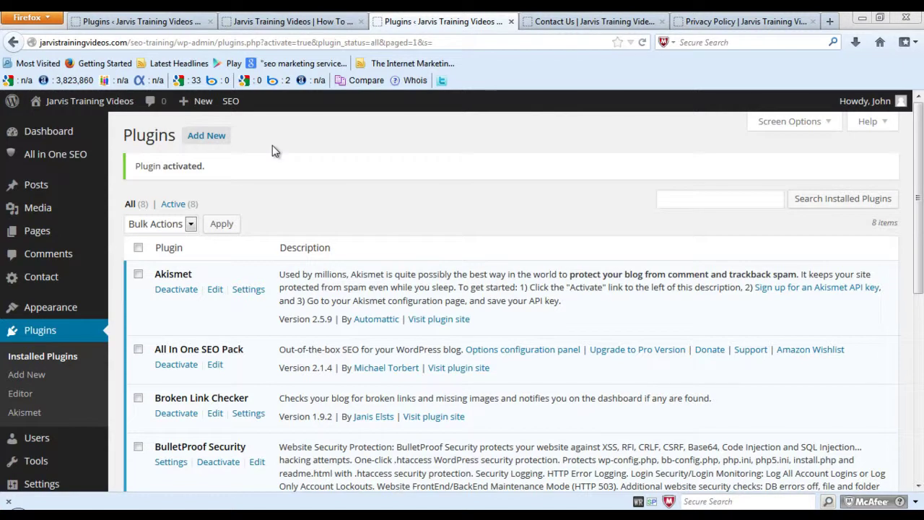
click(39, 278)
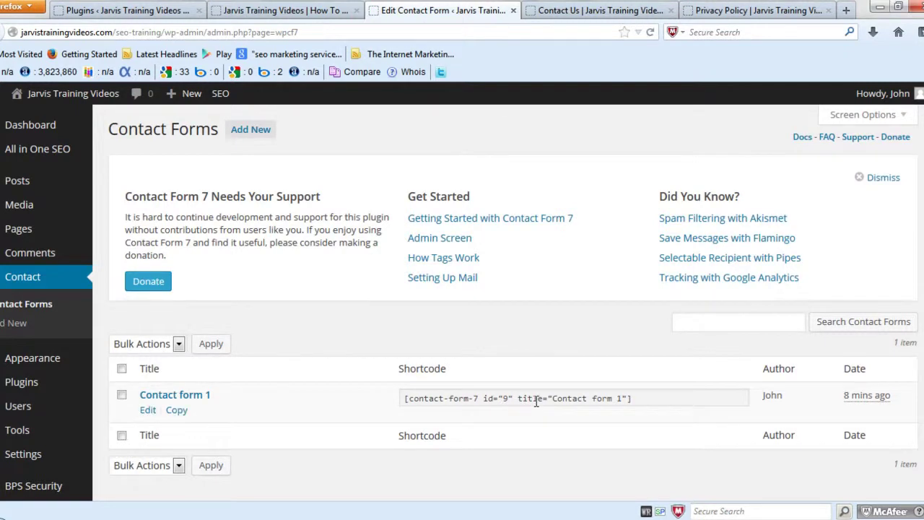
Copy the Contact form 1 shortcode, paste it into Contact Us in Text mode, and update
click(535, 402)
right_click(536, 400)
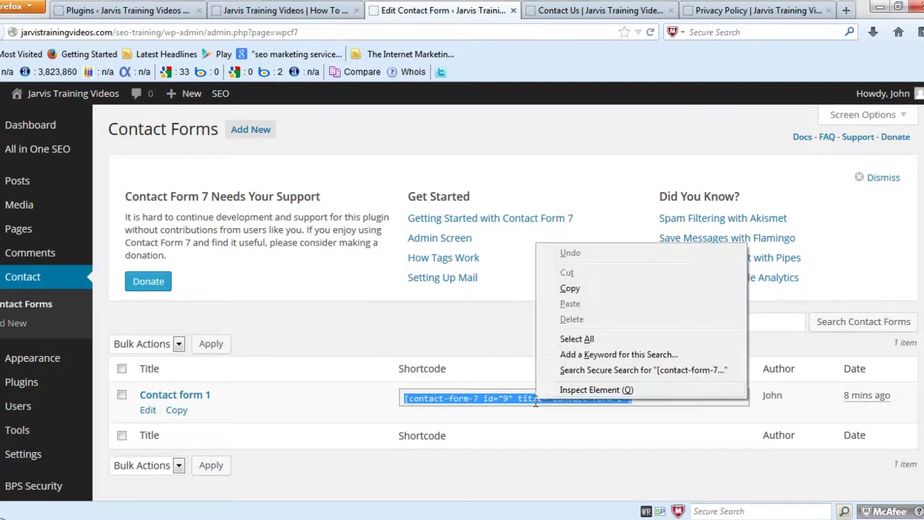
click(564, 291)
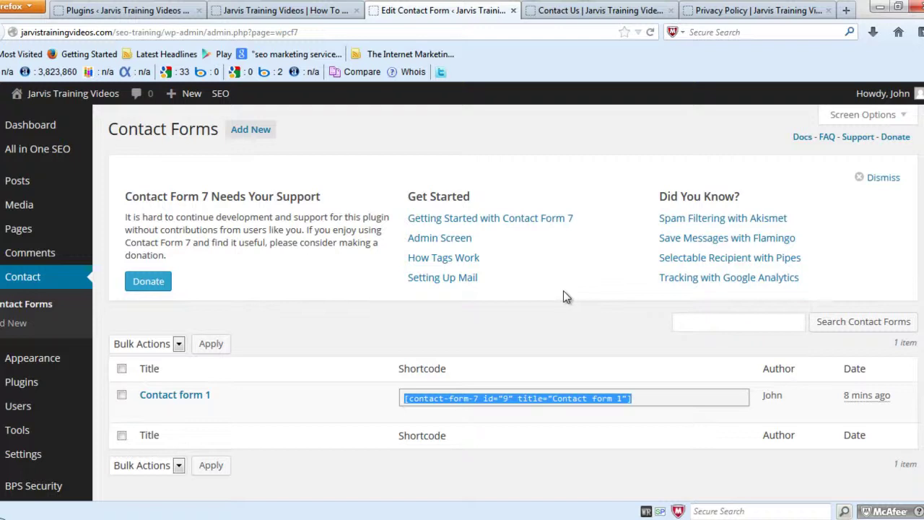
click(587, 10)
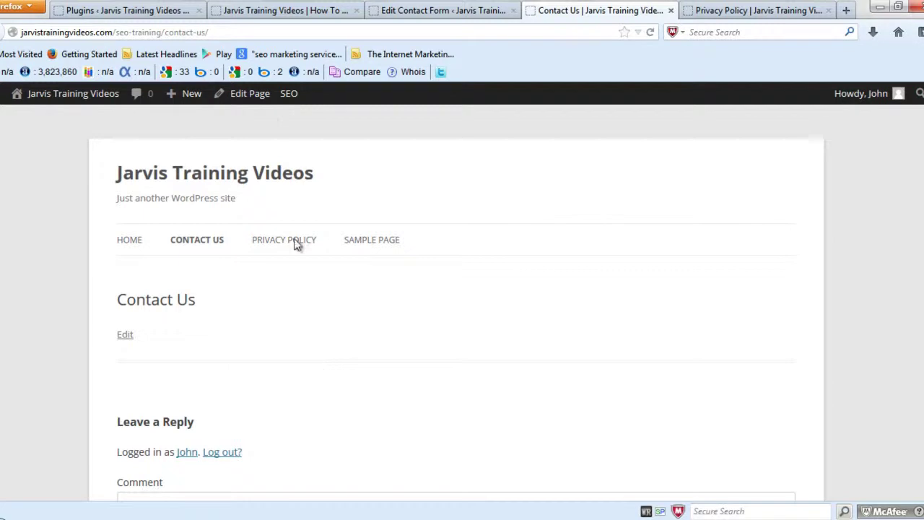
click(252, 96)
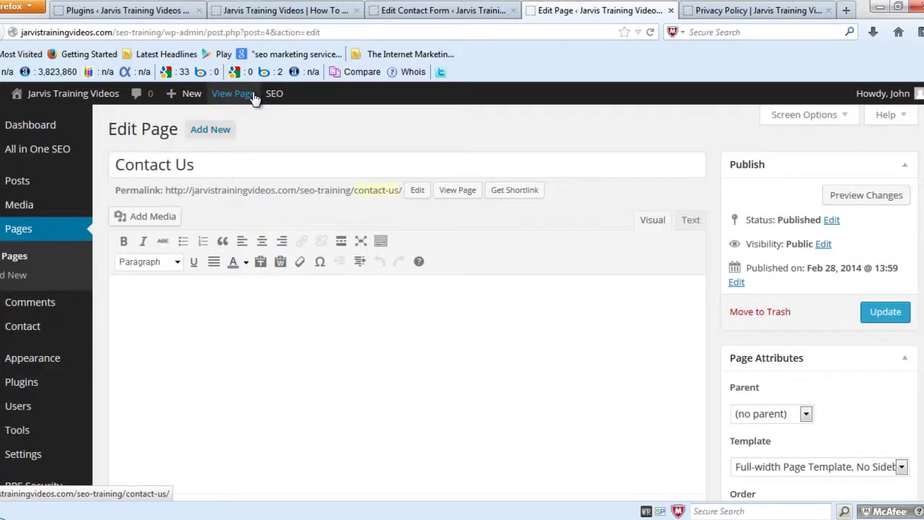
click(693, 222)
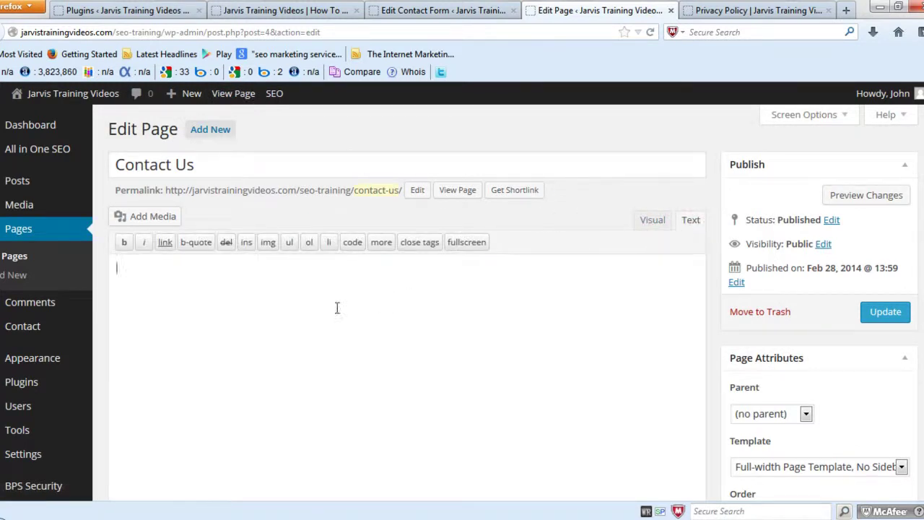
text([contact-form-7 id="9" title="Contact form 1"])
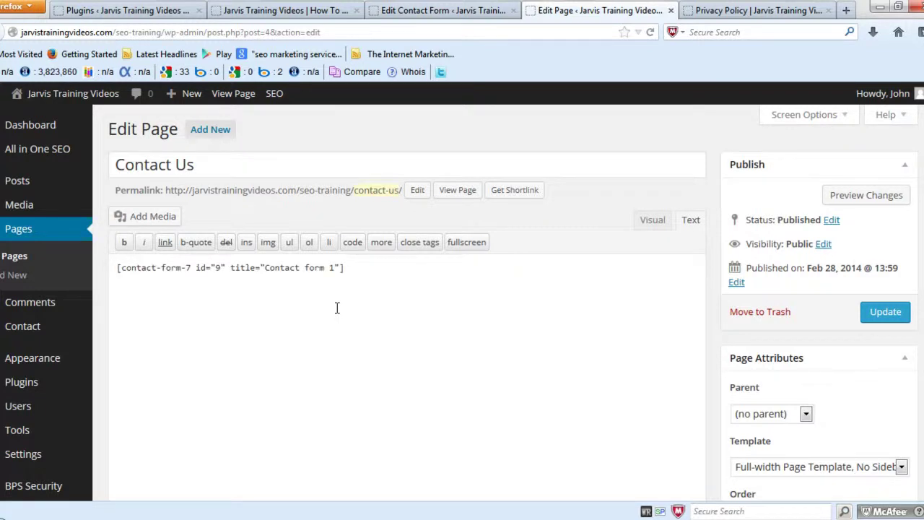
click(876, 322)
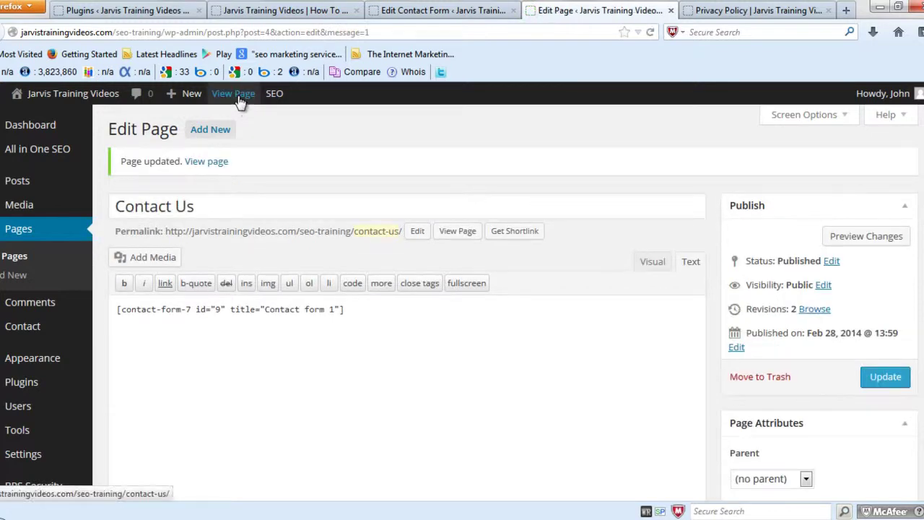
View the live Contact Us page and scroll through its contact form fields
click(239, 99)
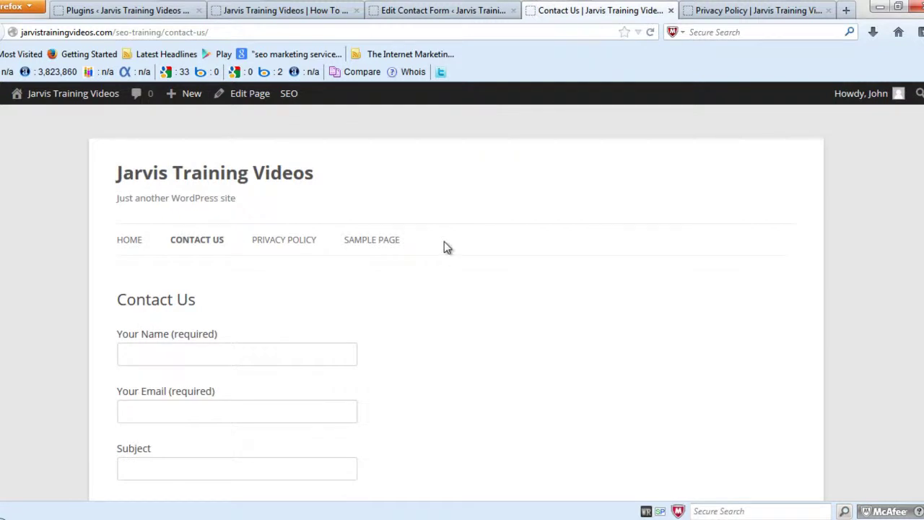
scroll(447, 246, down, 2)
scroll(448, 249, down, 2)
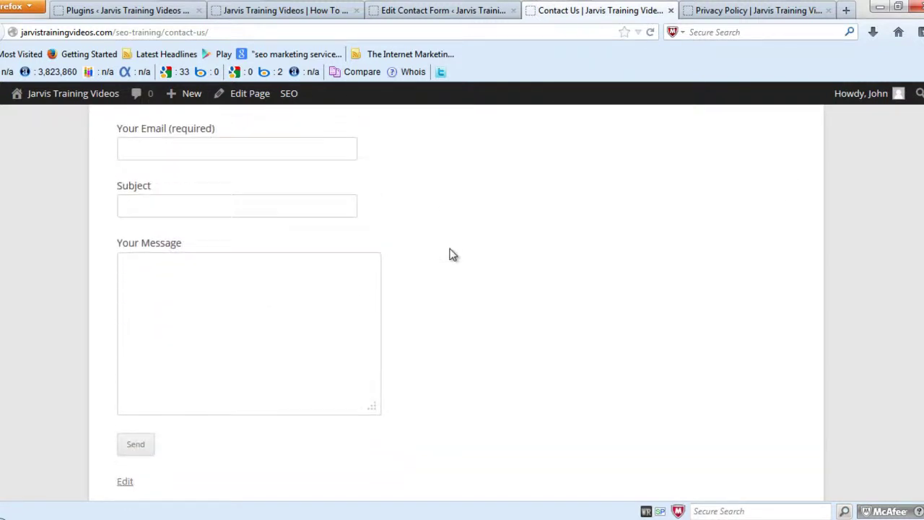
scroll(450, 255, up, 4)
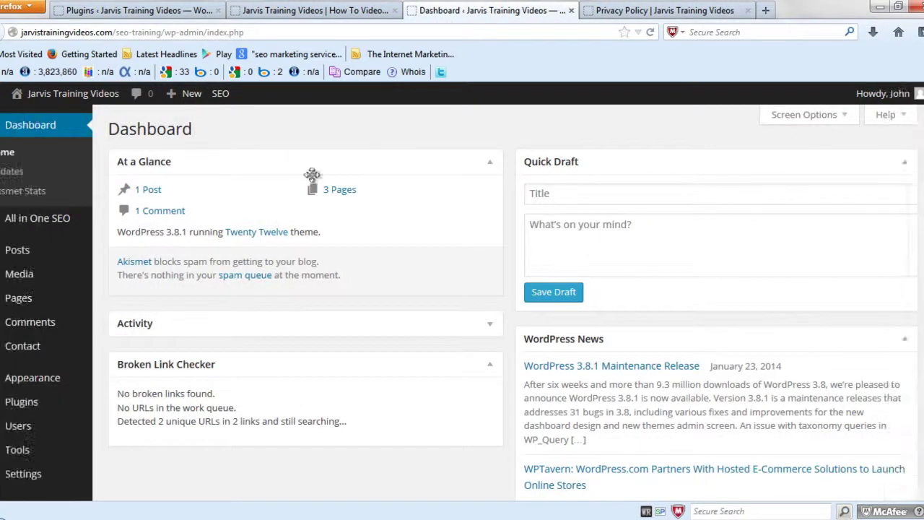
Copy the <!-- googleprivacypolicy --> tag from Settings > Google Privacy Policy
scroll(397, 148, down, 4)
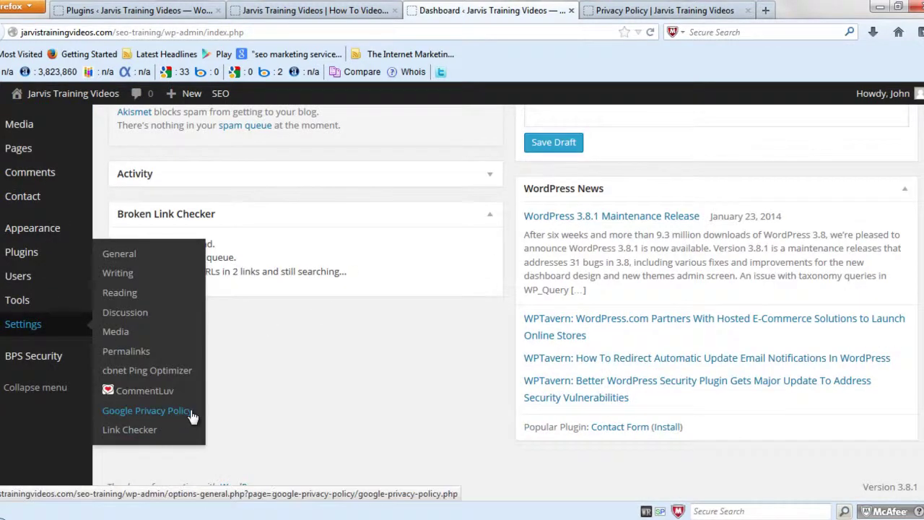
click(184, 413)
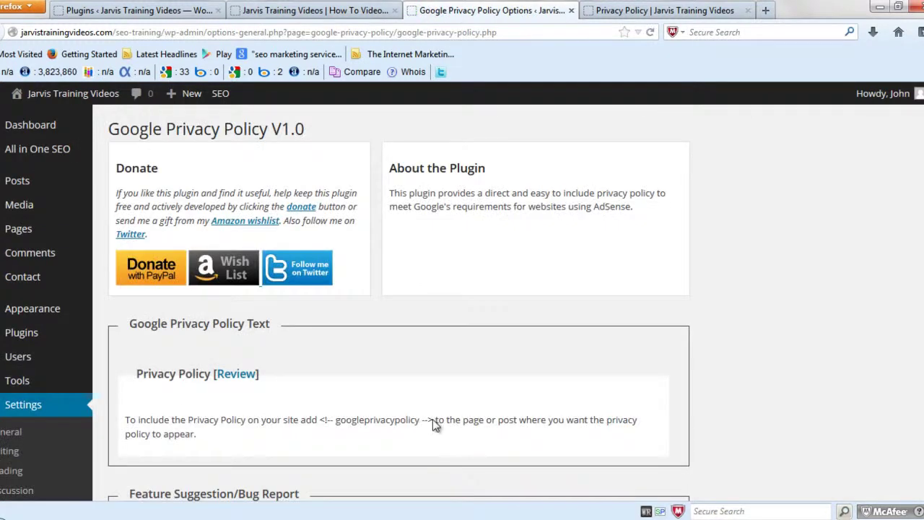
drag(434, 422, 323, 422)
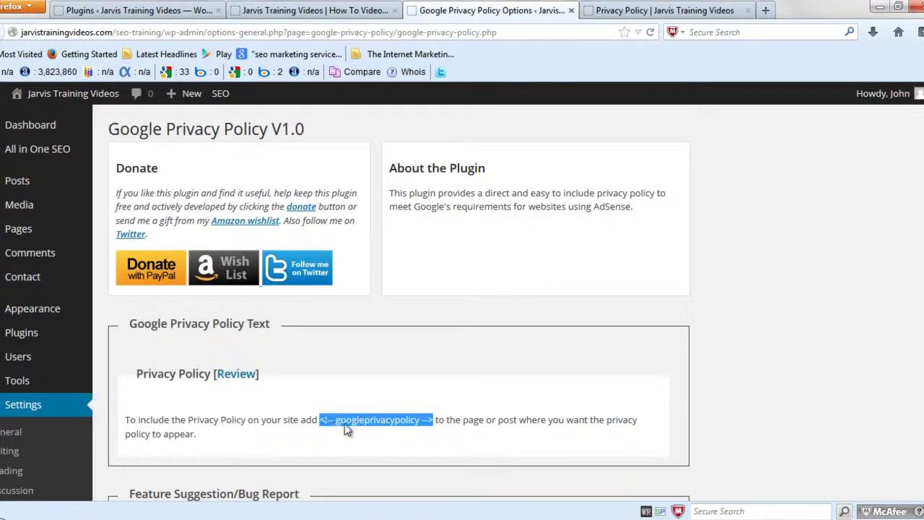
right_click(352, 424)
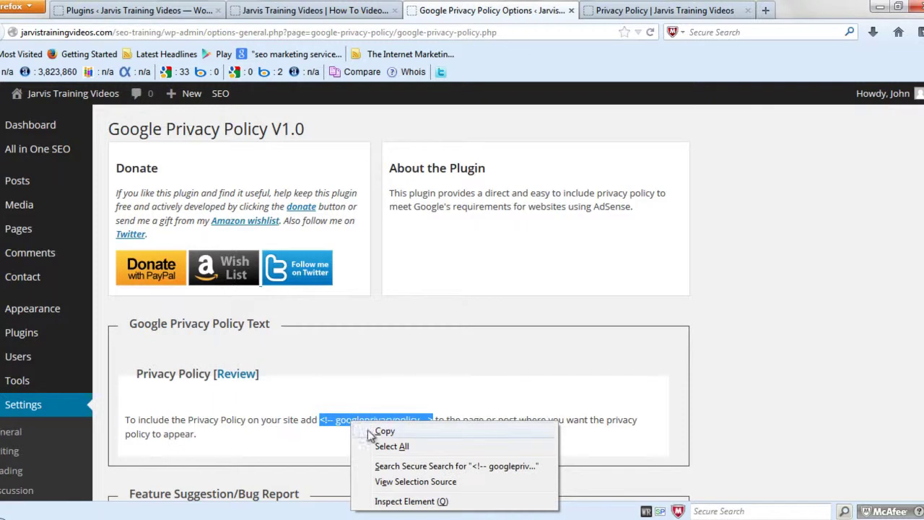
click(372, 431)
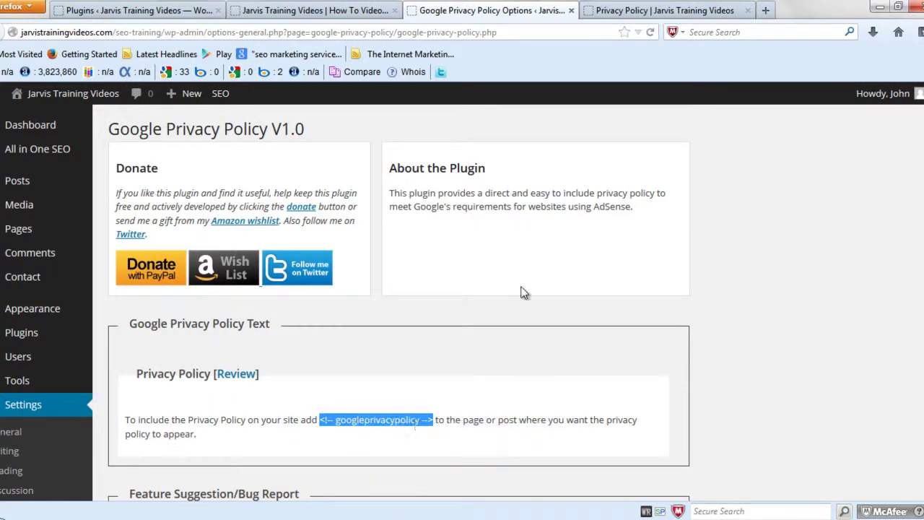
Paste the googleprivacypolicy tag into the Privacy Policy page content and update it
click(627, 15)
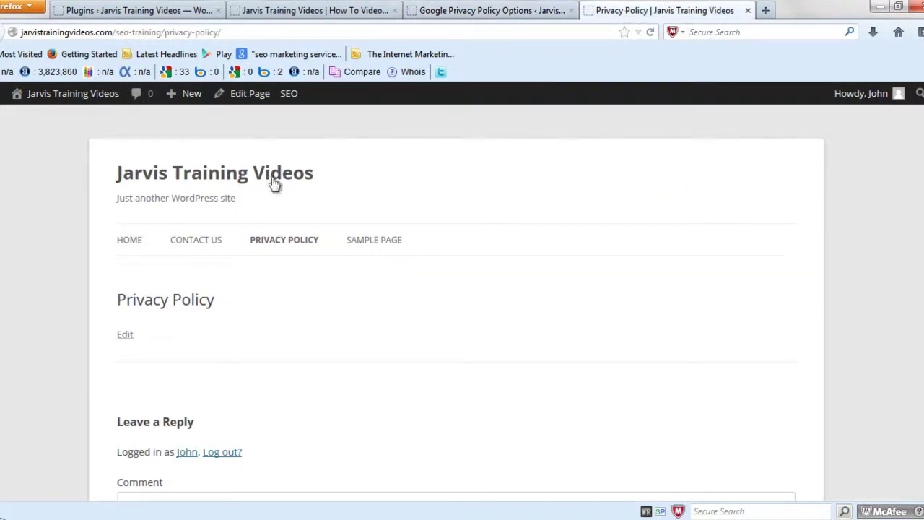
click(250, 99)
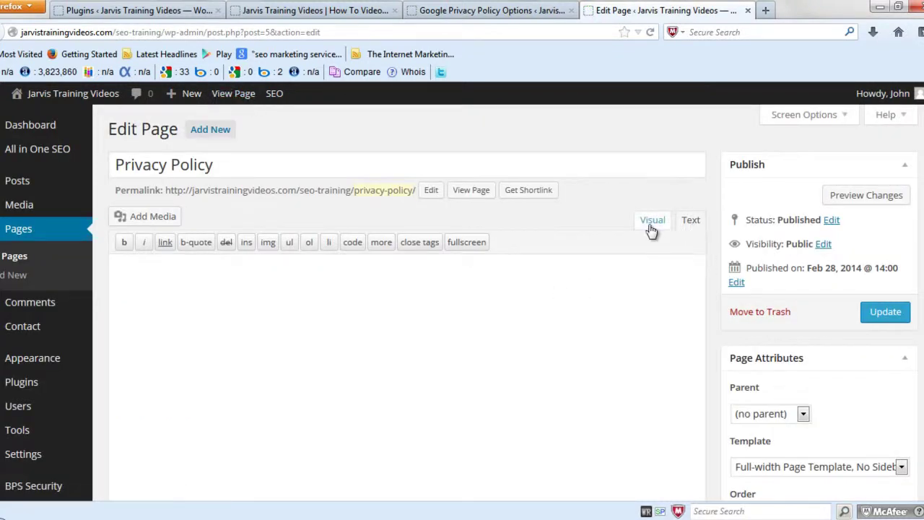
click(196, 314)
right_click(195, 314)
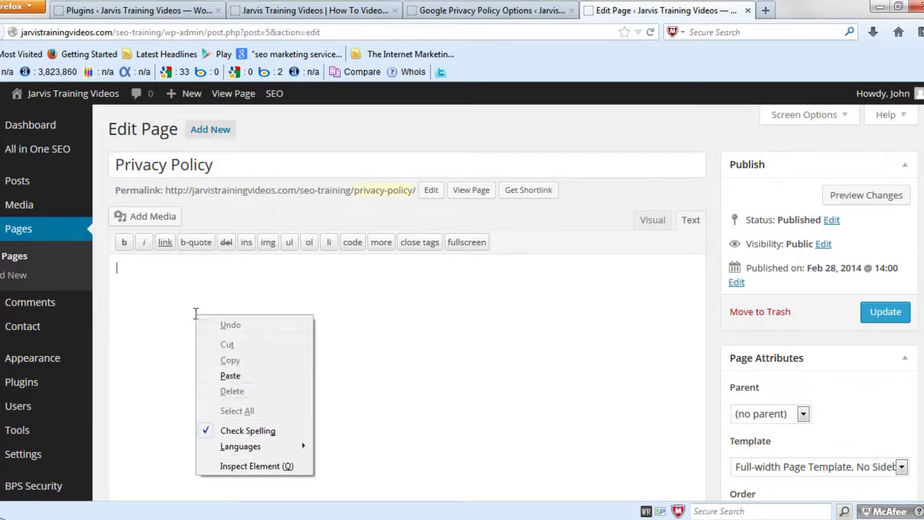
click(231, 375)
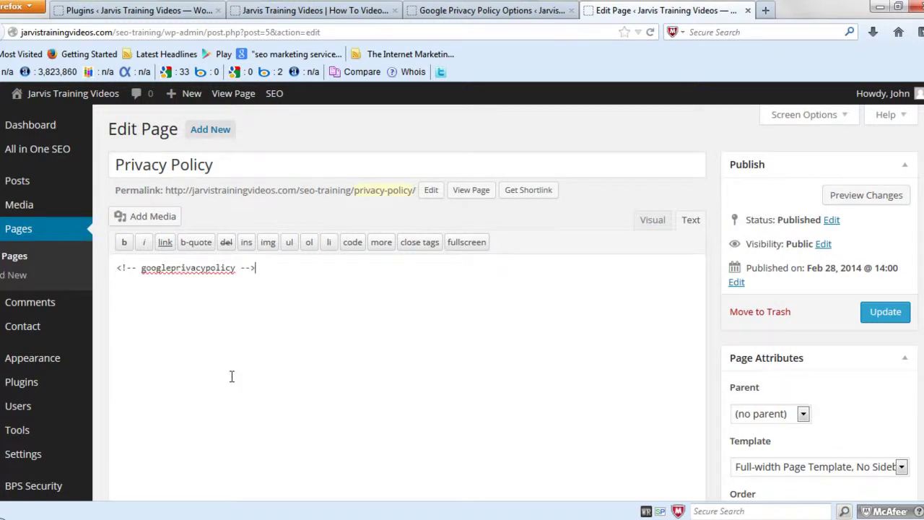
click(874, 312)
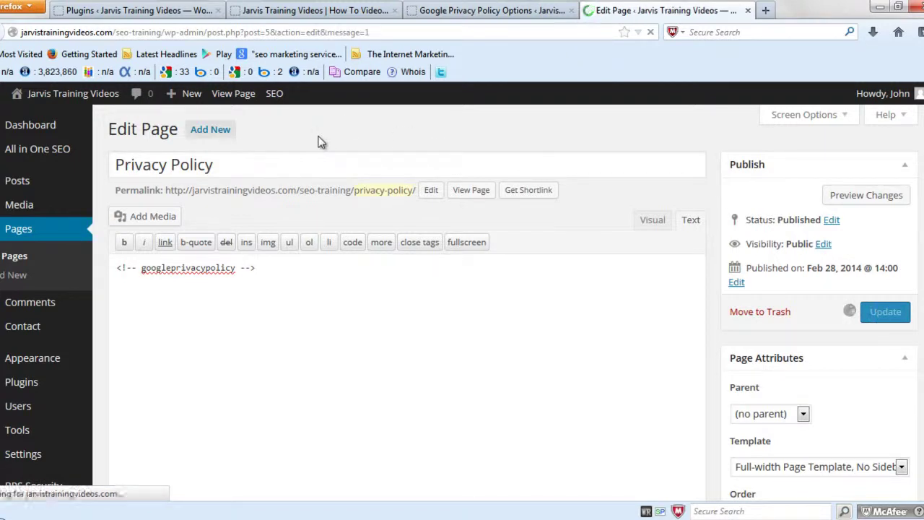
View the live Privacy Policy page and scroll through the generated policy text
click(243, 99)
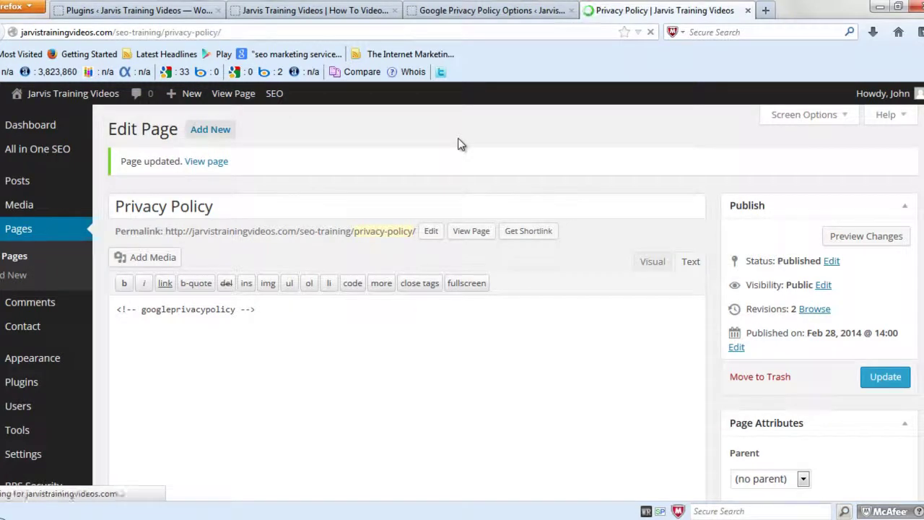
scroll(495, 236, down, 2)
scroll(496, 236, down, 10)
scroll(496, 237, down, 2)
scroll(495, 237, down, 3)
scroll(495, 238, up, 15)
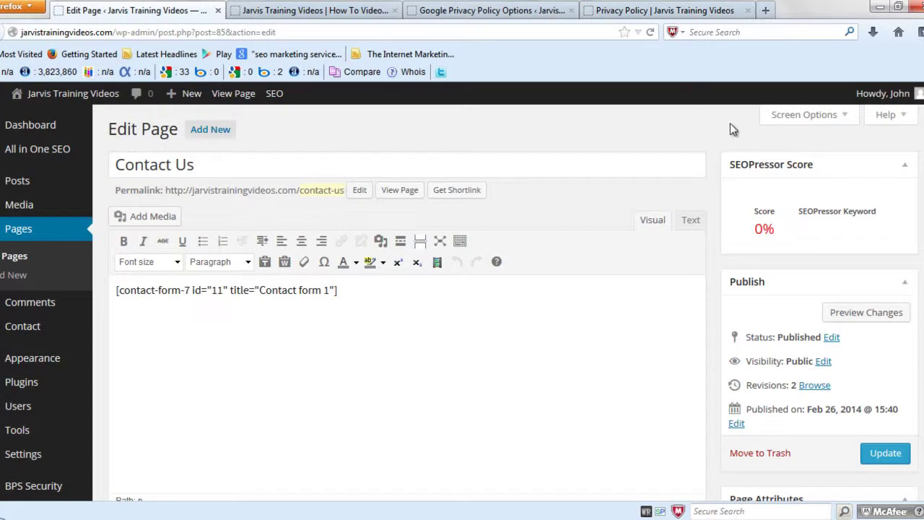
Scroll the Contact Us editor down to the ticked Disable sociable checkbox
scroll(726, 129, down, 1)
scroll(723, 130, down, 5)
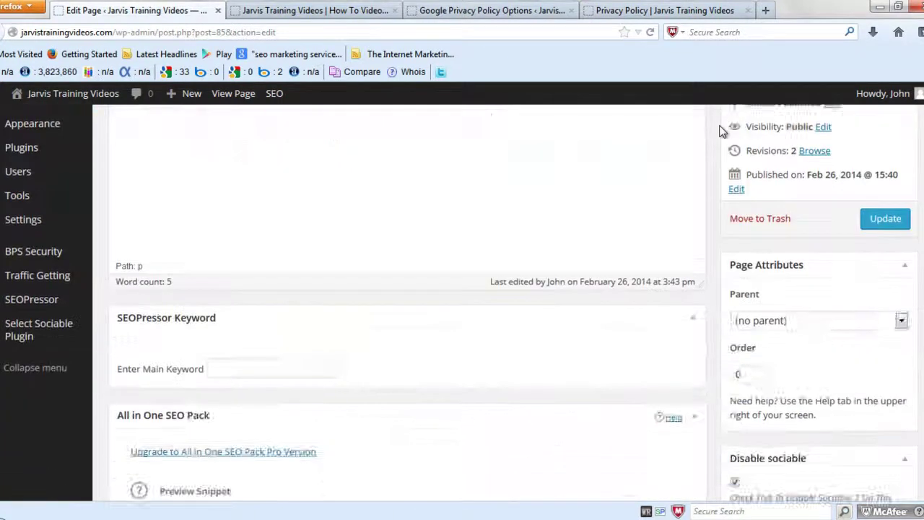
scroll(720, 131, down, 4)
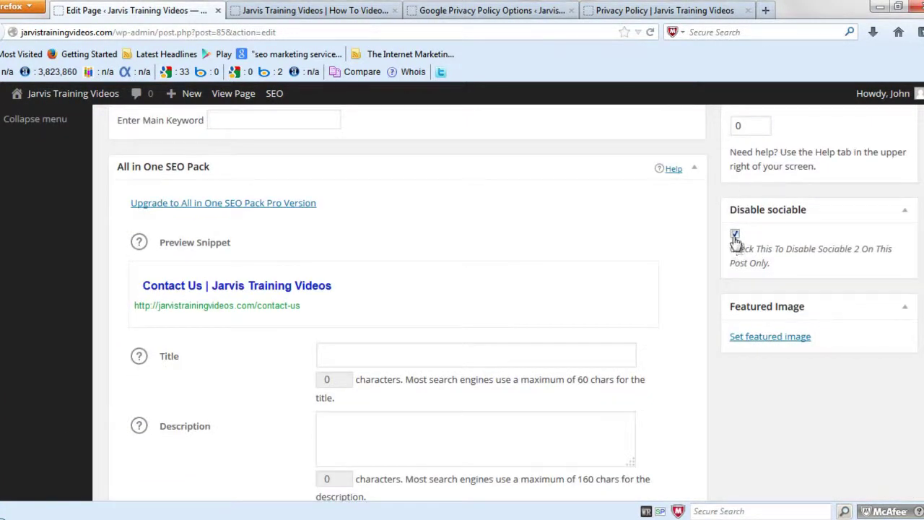